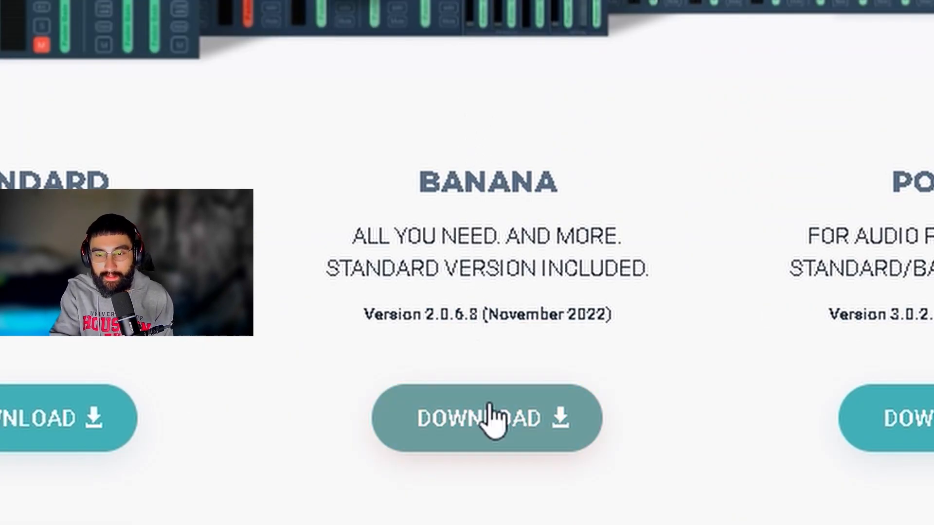
Step: Download the Voicemeeter Banana installer and extract the VoicemeeterSetup_v2068 archive into its default folder in Downloads
click(459, 479)
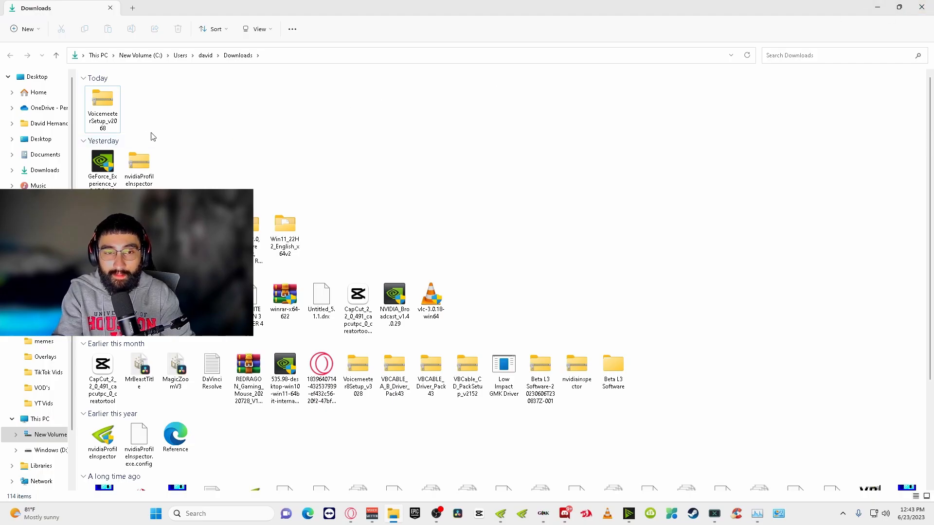
right_click(103, 114)
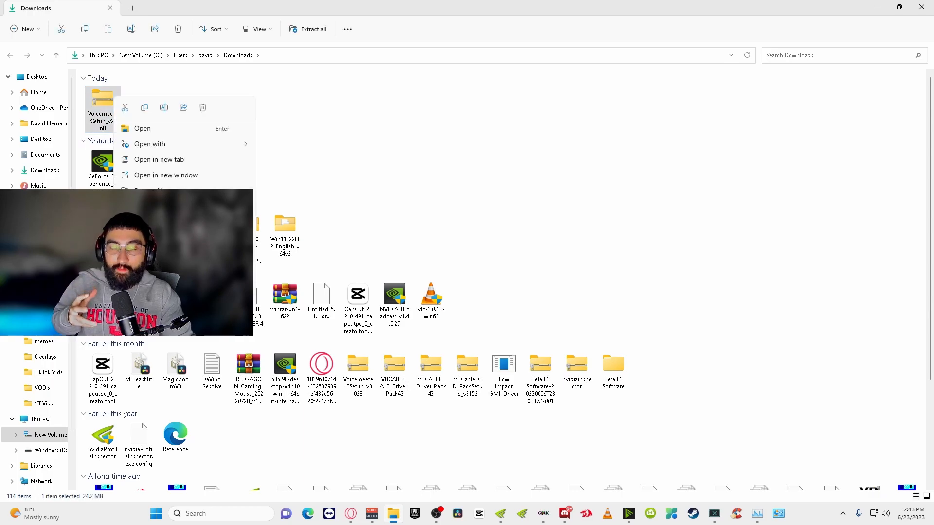
click(317, 126)
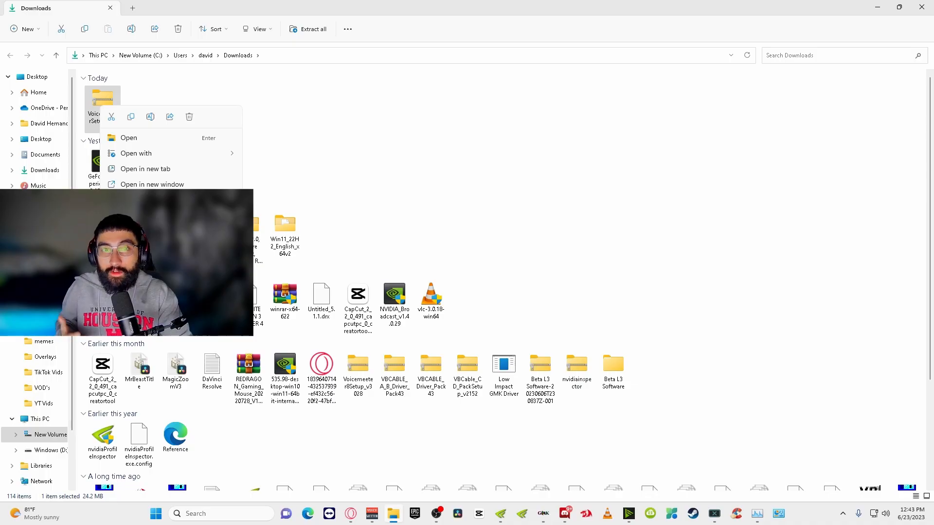
click(139, 200)
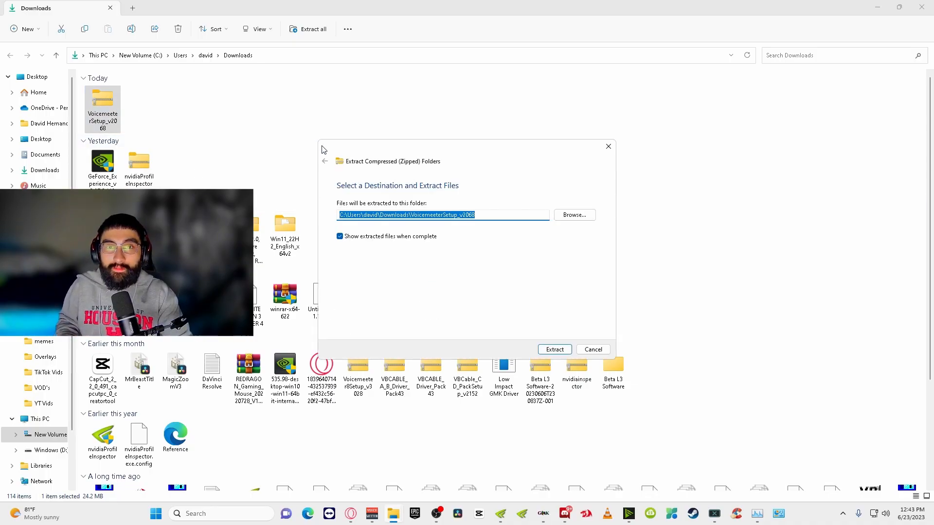
click(553, 349)
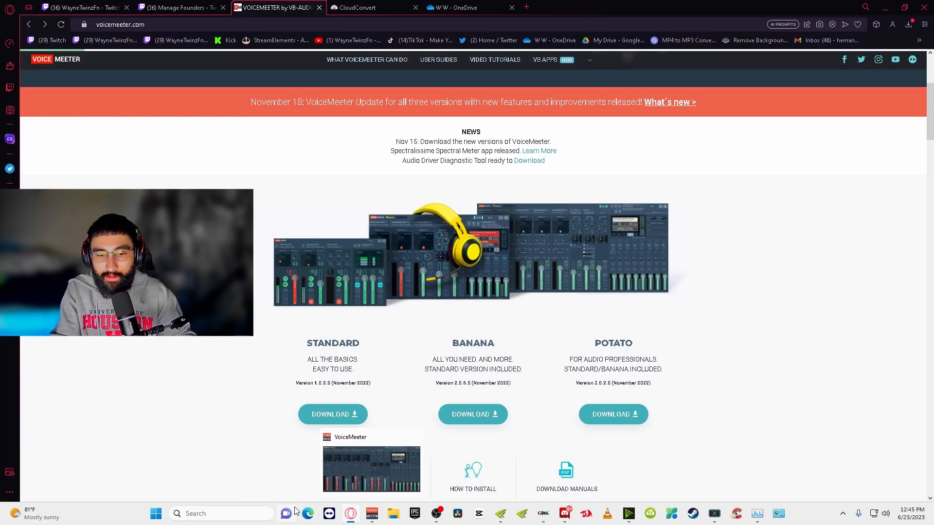
Step: Open the Windows sound settings and examine the output device list for VoiceMeeter Input
key(super)
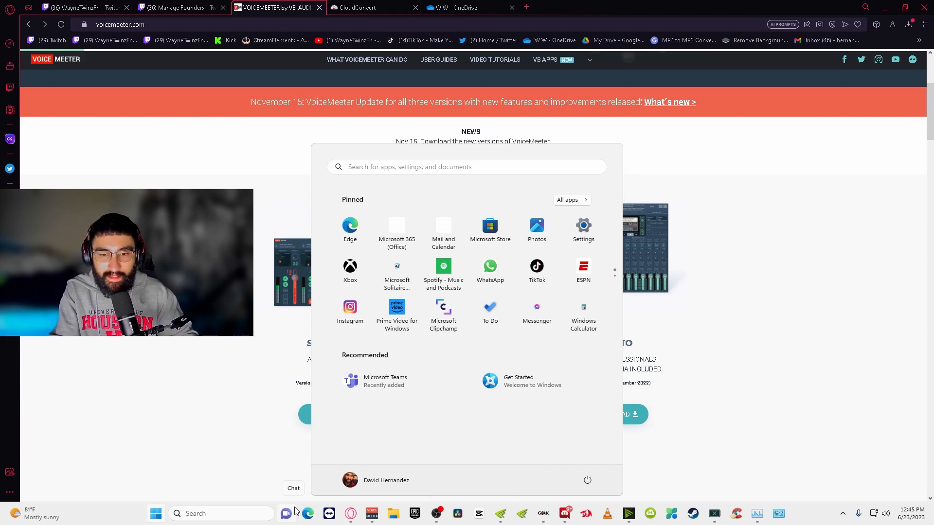
text(settings)
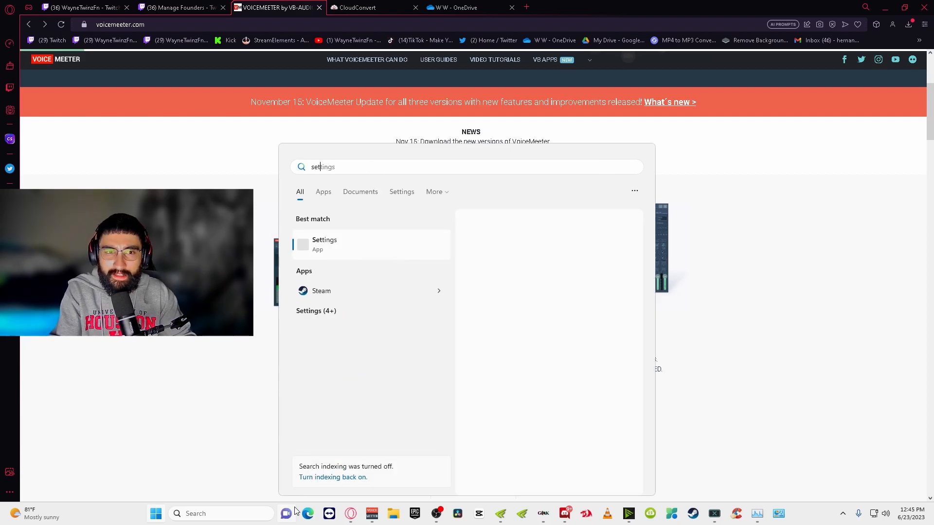
key(Return)
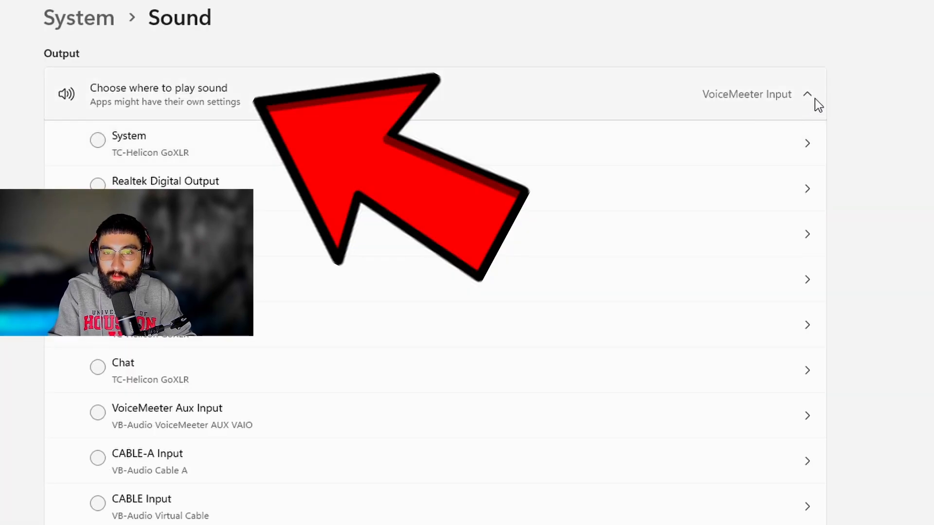
click(813, 97)
click(809, 306)
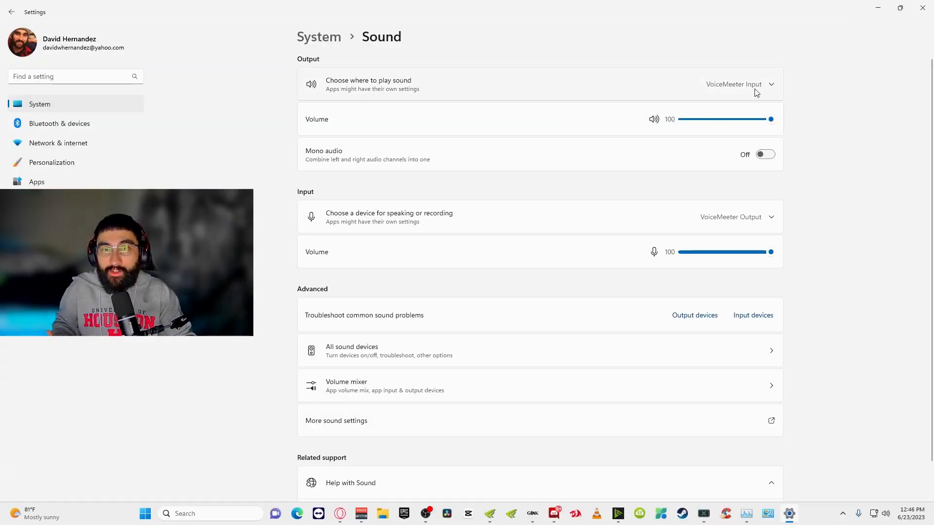
click(768, 88)
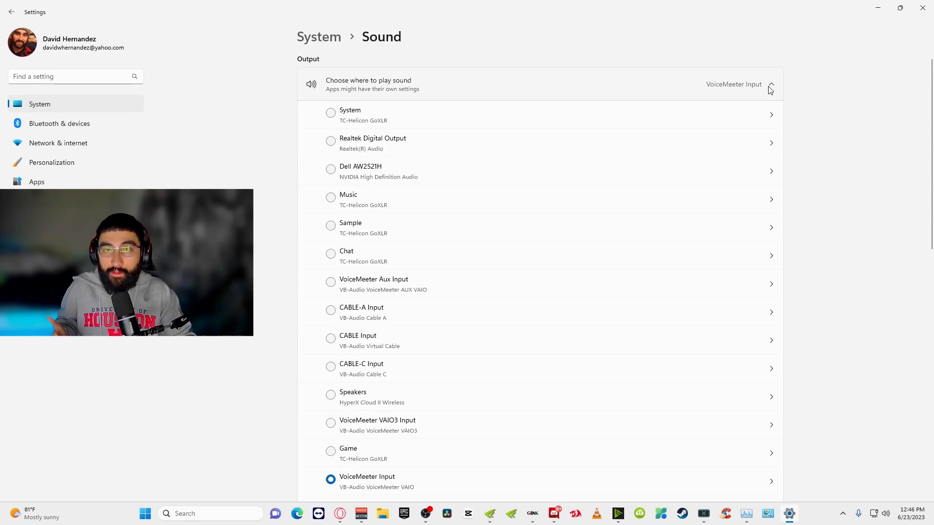
scroll(579, 273, down, 5)
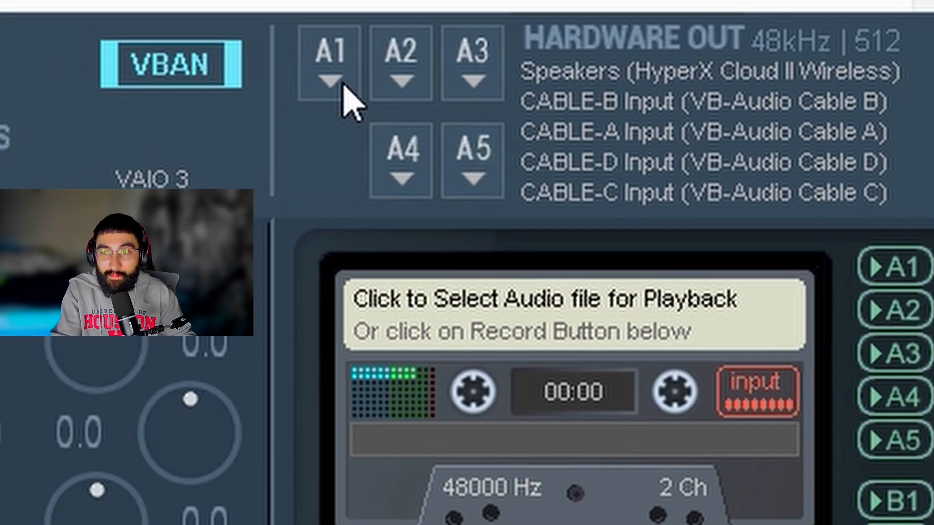
Step: In Voicemeeter, open the device choices for hardware output A1 and for a hardware input strip
click(464, 71)
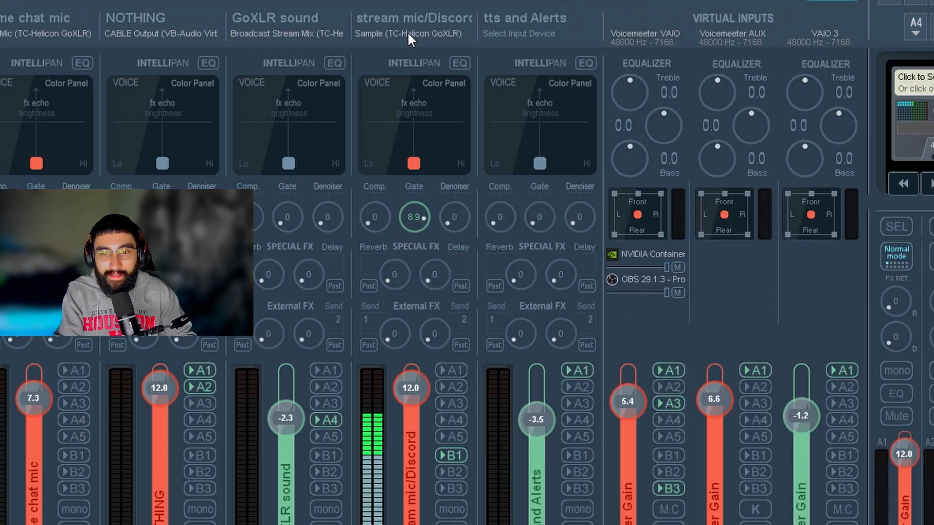
click(574, 79)
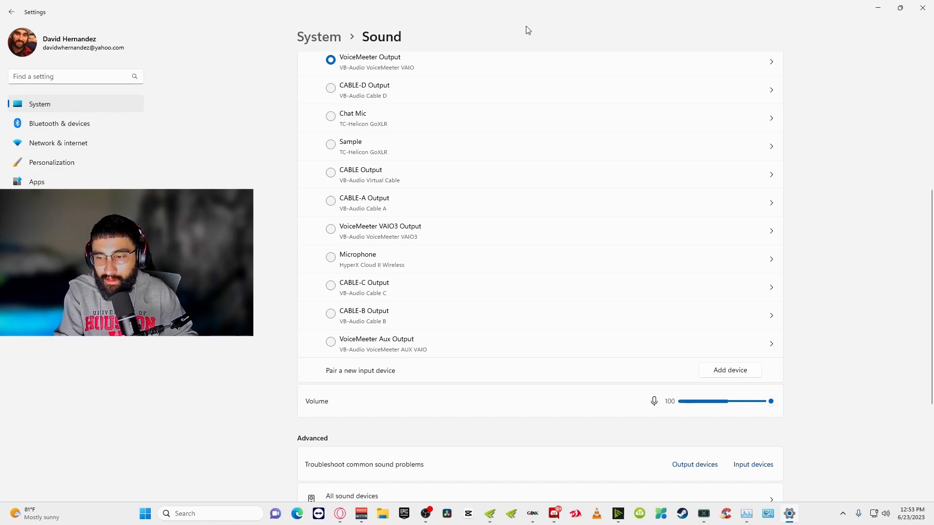
Step: In Windows, collapse the input device list, open the additional sound settings and select VoiceMeeter Input among the playback devices
scroll(730, 195, up, 5)
click(773, 217)
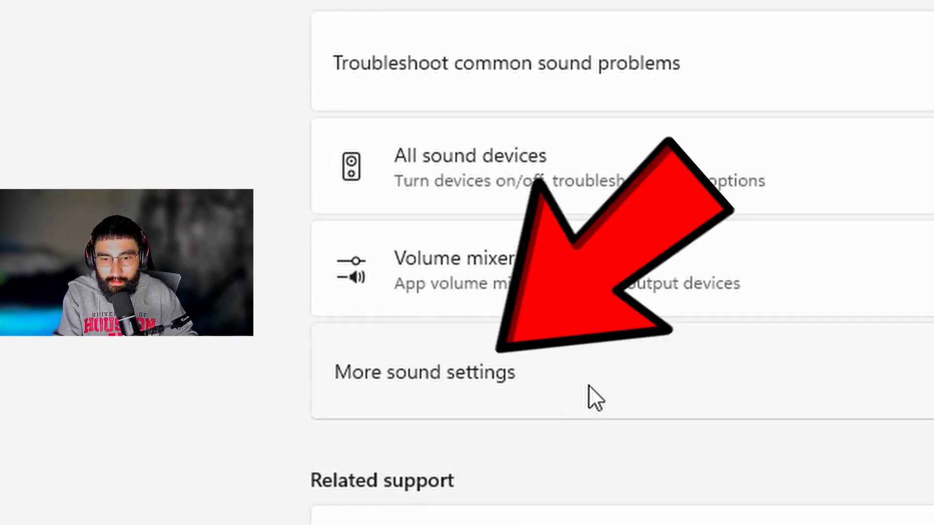
click(446, 371)
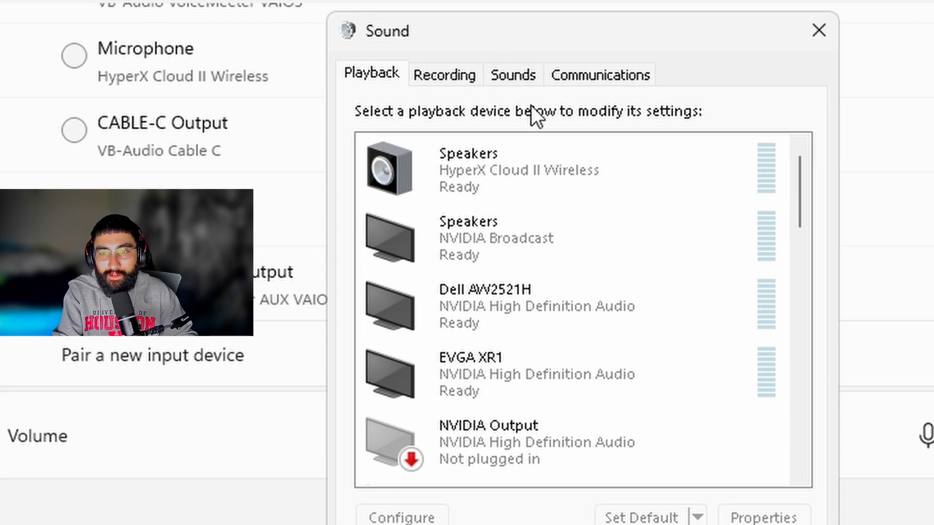
scroll(535, 353, down, 2)
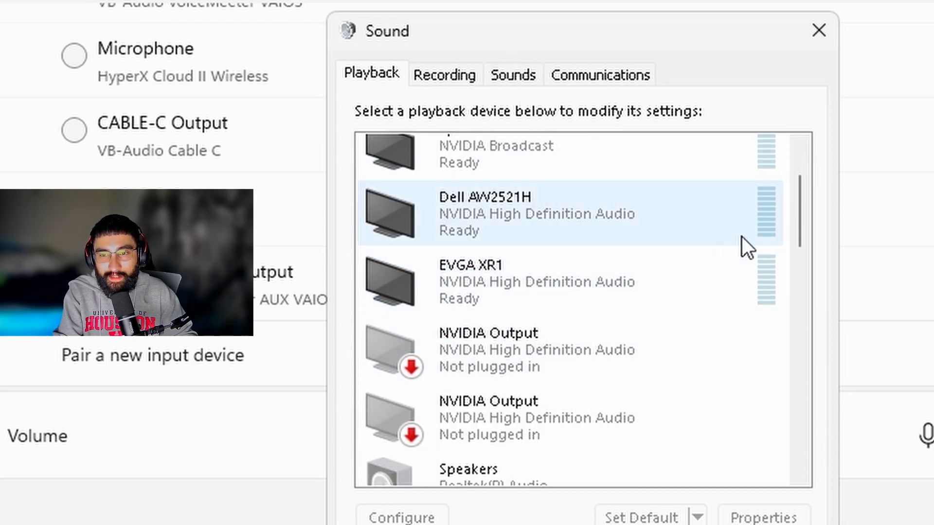
scroll(736, 237, down, 3)
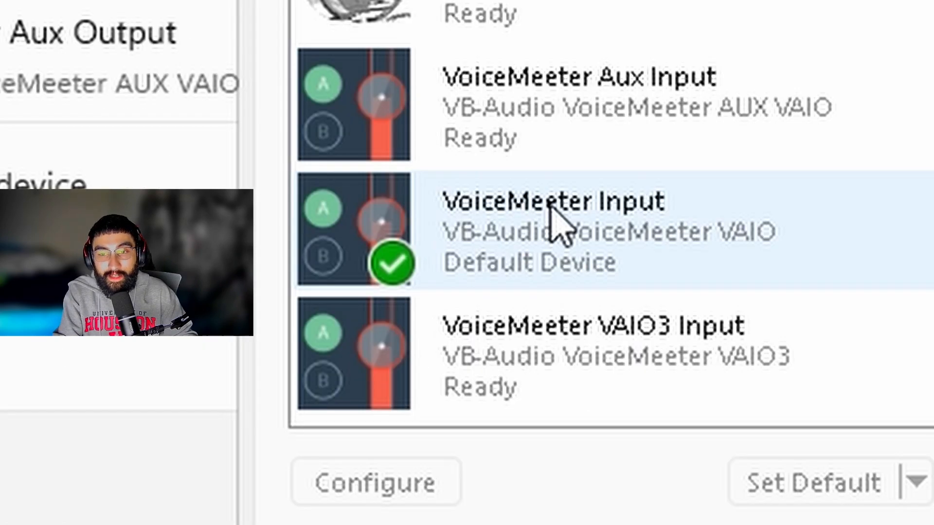
click(506, 243)
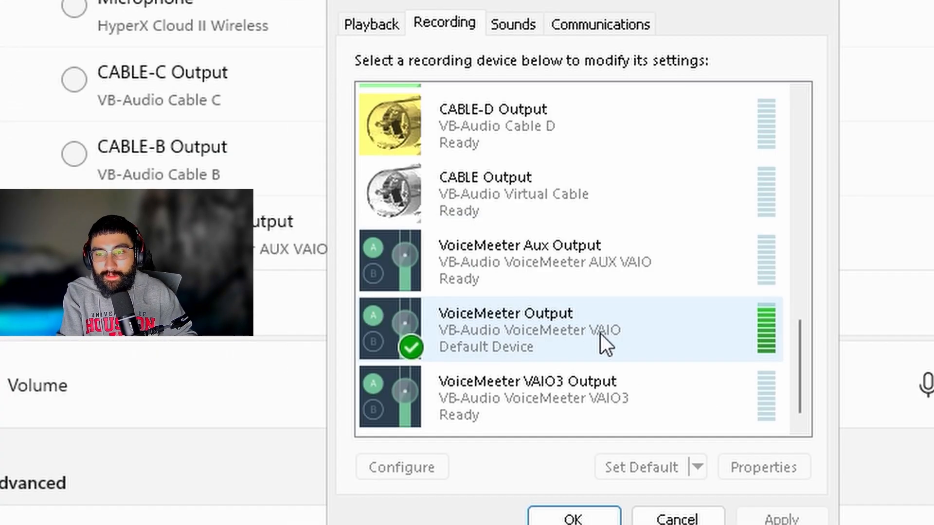
Step: Set VoiceMeeter Output as the default recording device
right_click(533, 331)
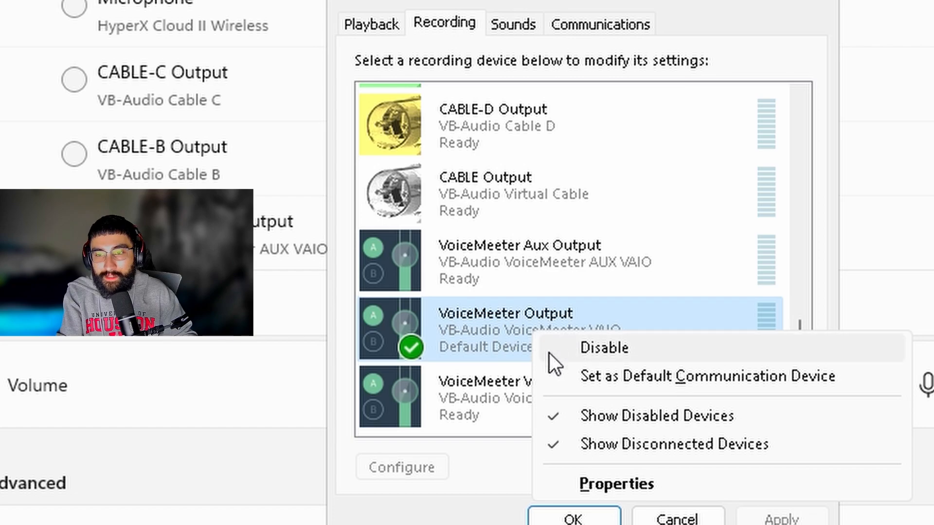
click(481, 331)
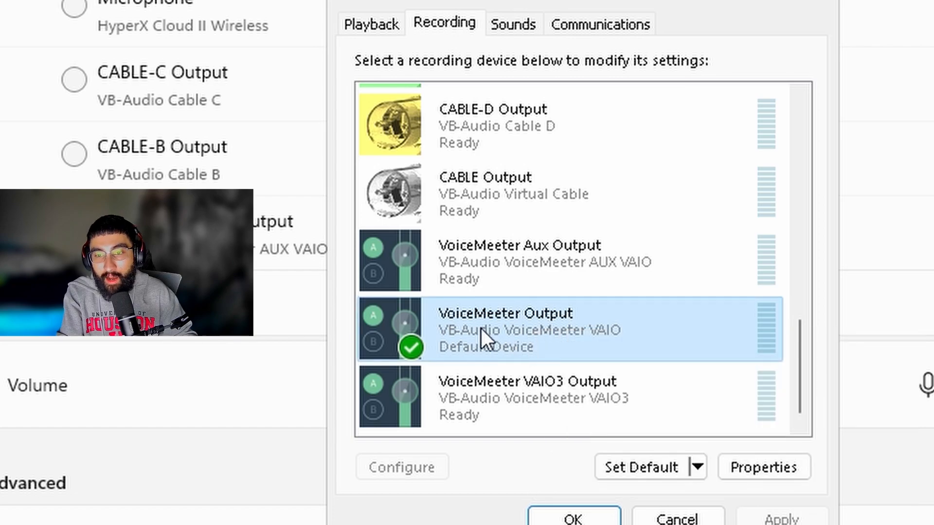
click(642, 470)
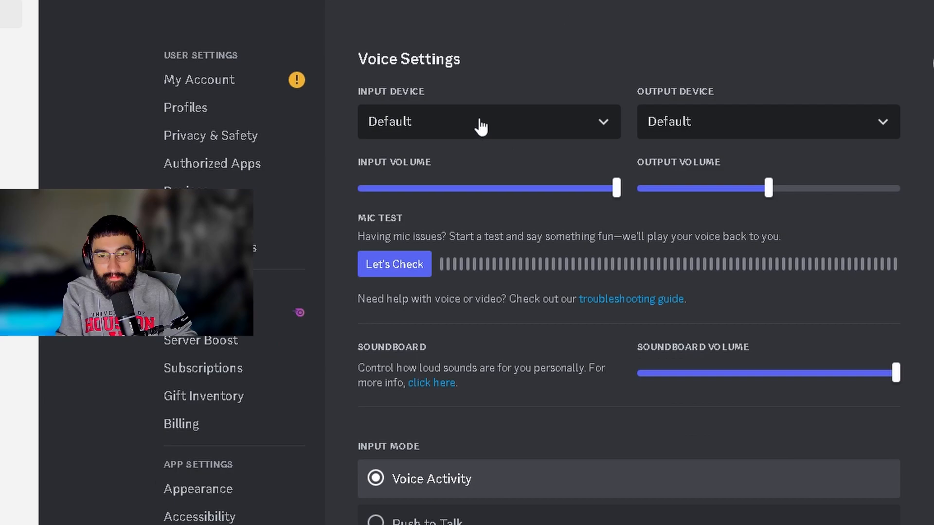
Step: In Discord's voice settings, set the input device to VoiceMeeter Output and the output device to VoiceMeeter Input
click(570, 390)
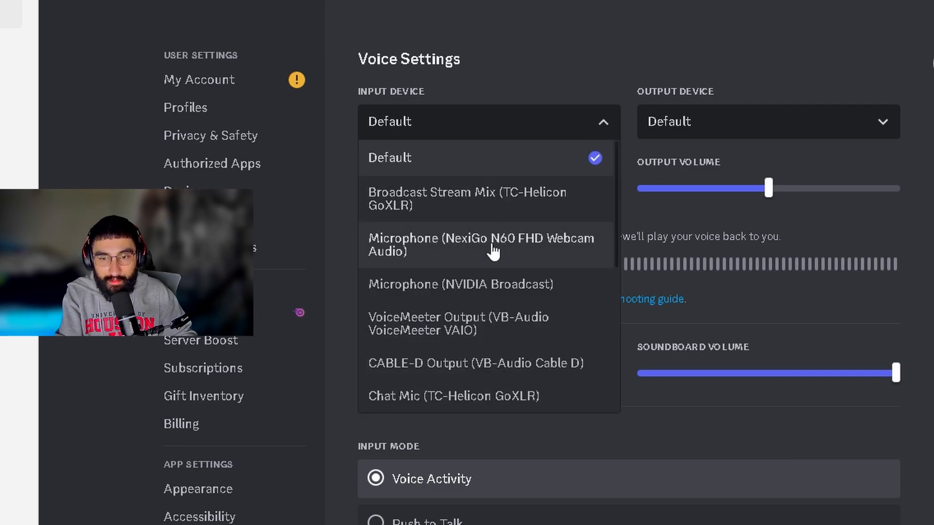
scroll(492, 505, down, 5)
scroll(462, 250, up, 4)
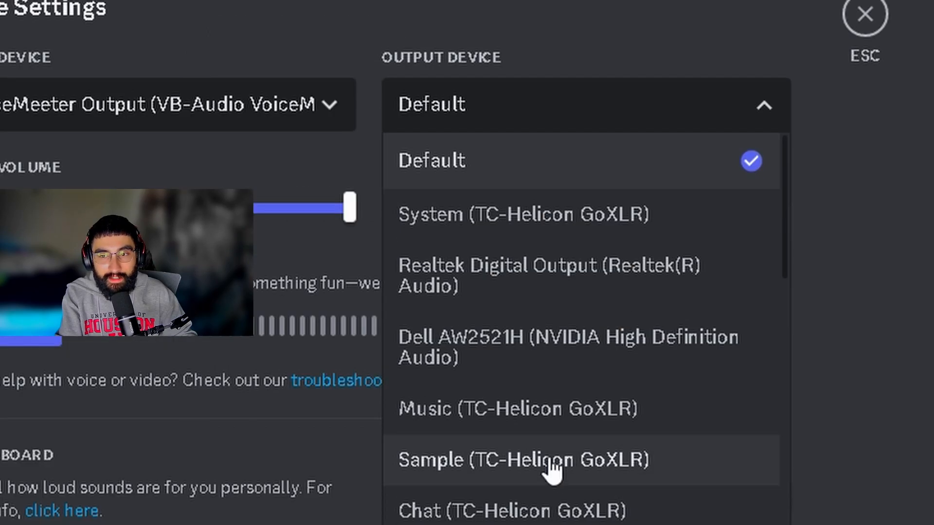
scroll(555, 469, down, 5)
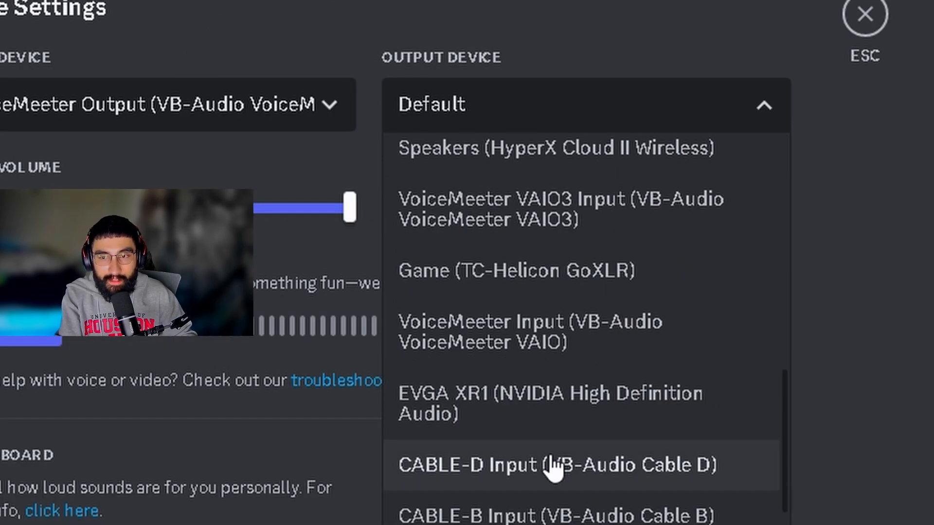
click(547, 340)
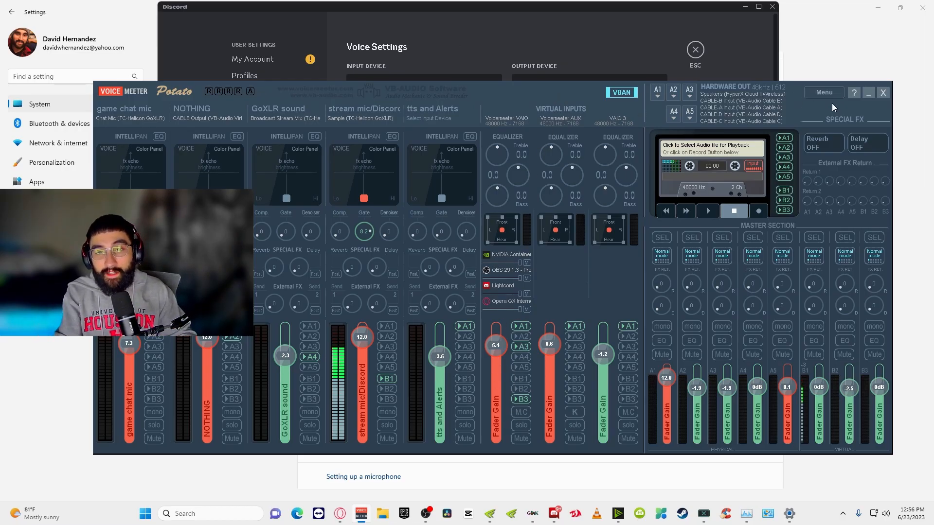
Step: Minimize Voicemeeter to check Discord's voice devices, and bring the mixer window back in front of it
click(869, 92)
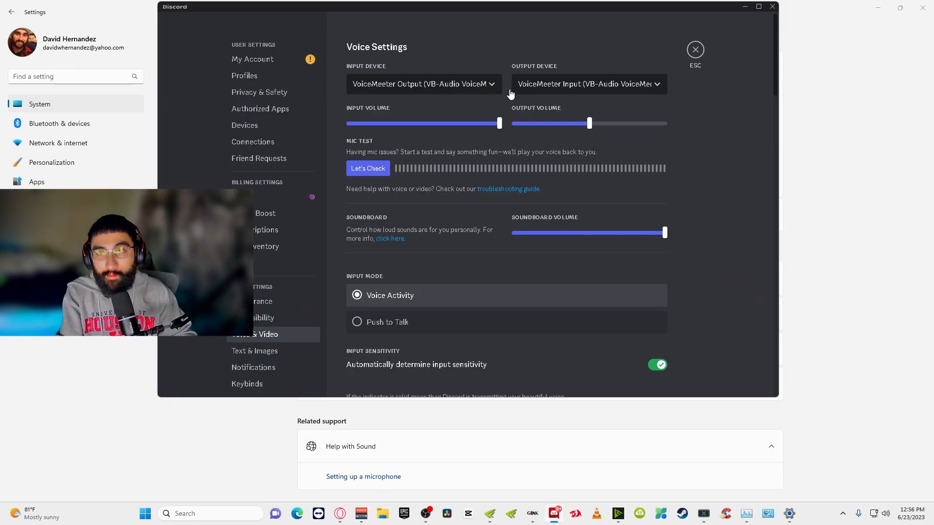
click(366, 511)
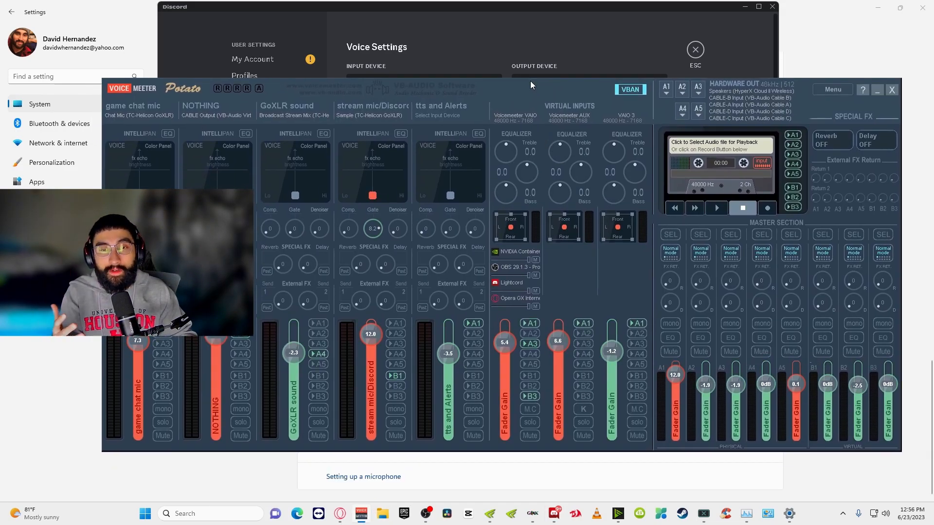
drag(529, 84, 530, 46)
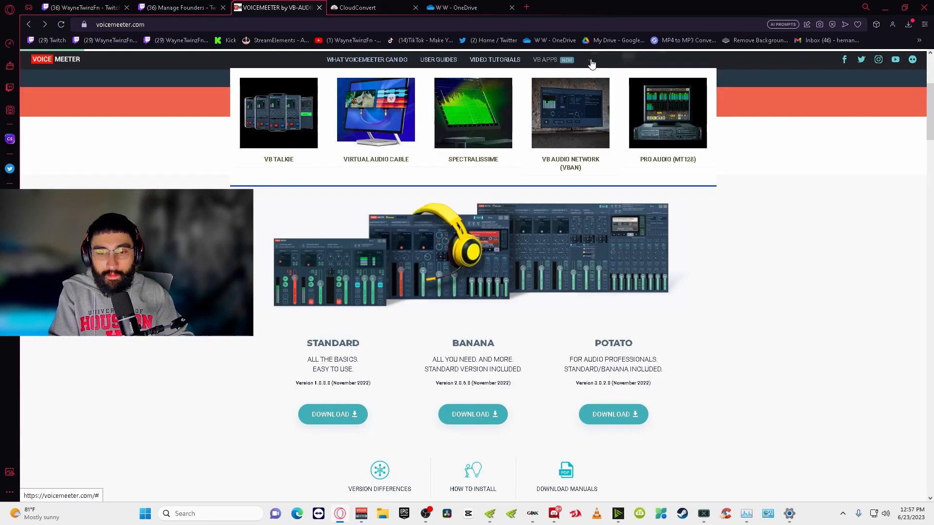
Step: On the VoiceMeeter website, open the Virtual Audio Cable page from the VB apps
click(591, 63)
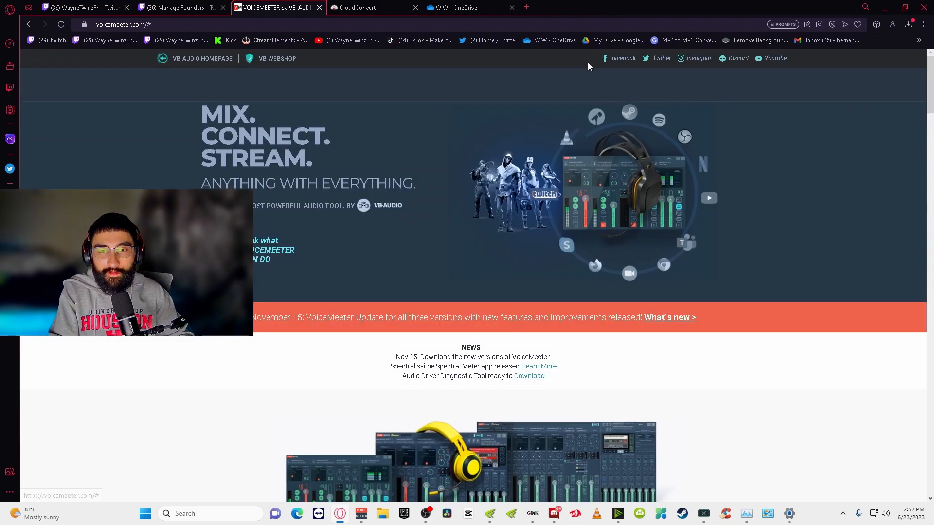
mouse_move(613, 88)
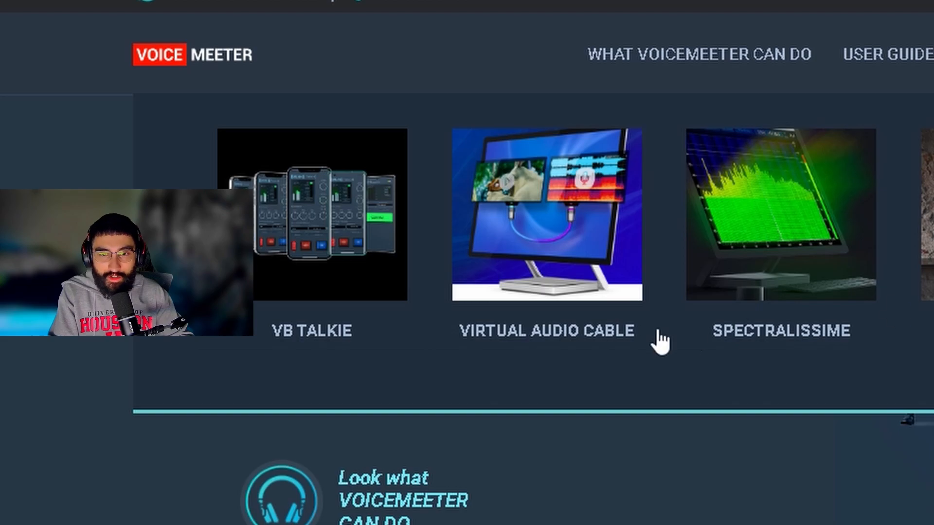
click(547, 269)
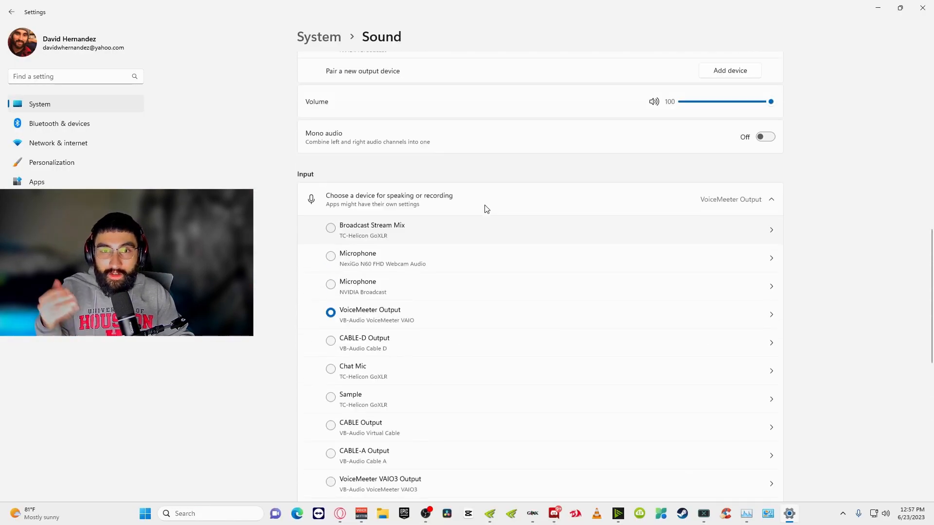
Step: Collapse the output and input device lists in the Windows sound settings
scroll(486, 210, up, 10)
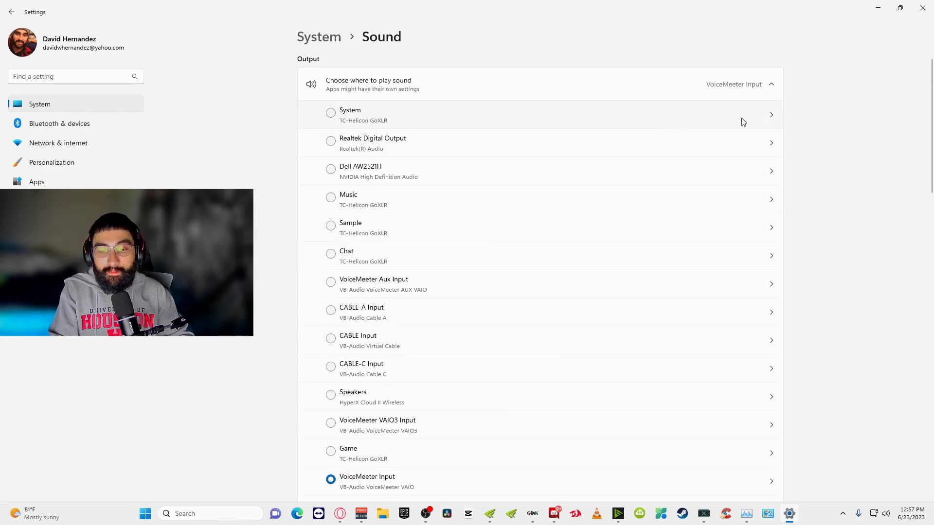
click(771, 85)
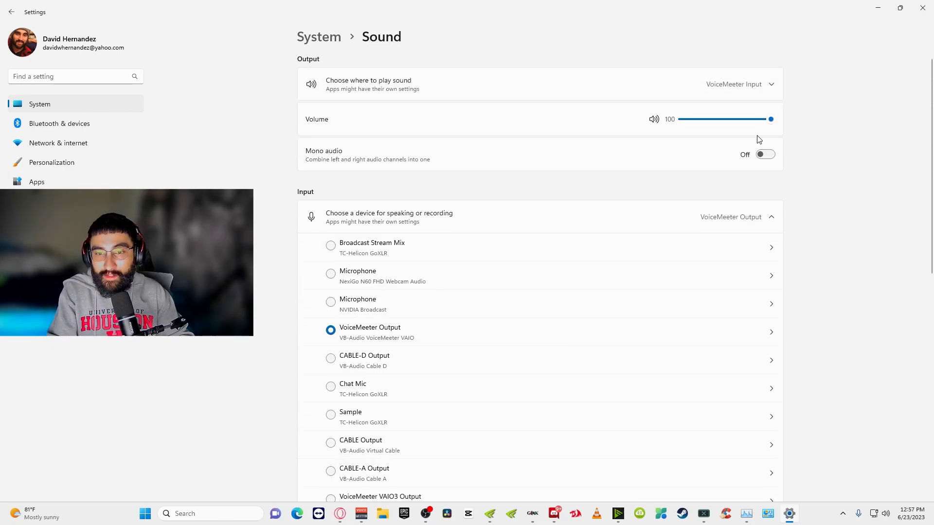
click(771, 217)
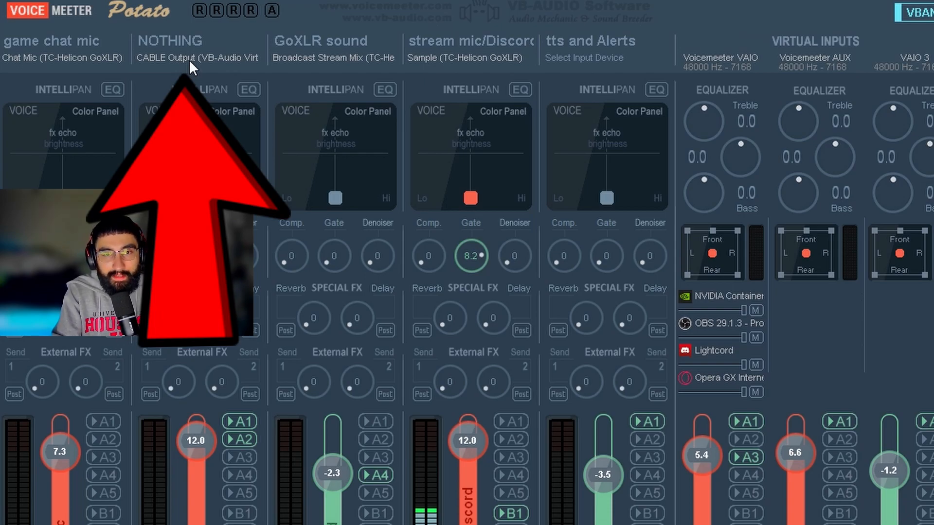
Step: In Discord's voice settings, set the output device to CABLE Input (VB-Audio Virtual Cable) to feed the Voicemeeter strip using CABLE Output
click(188, 59)
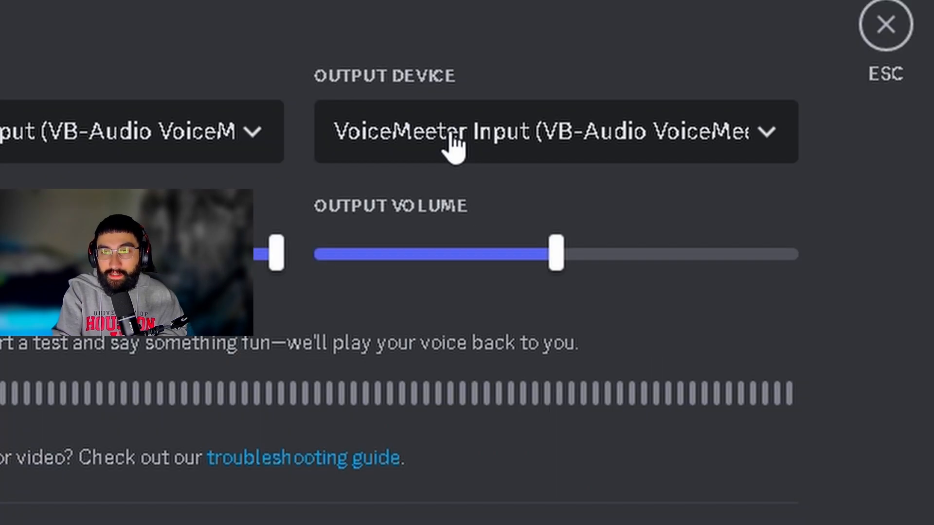
click(556, 86)
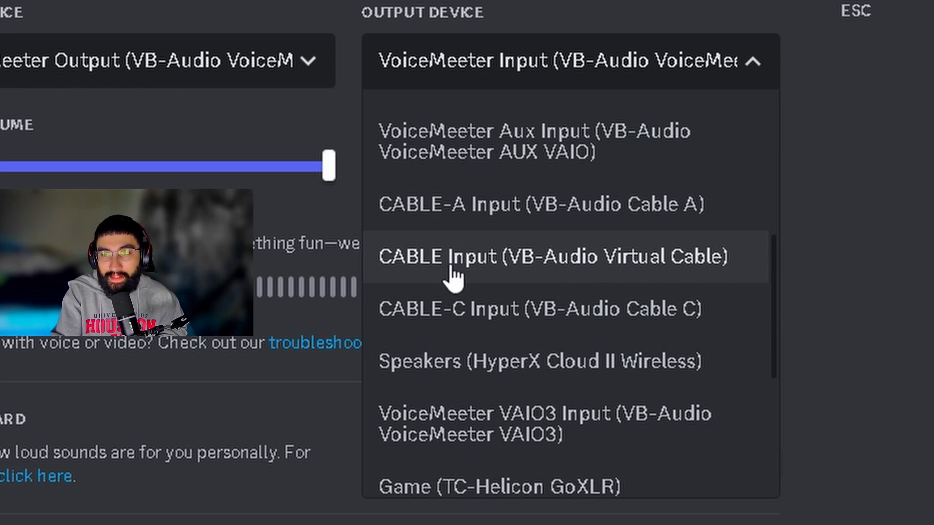
click(471, 263)
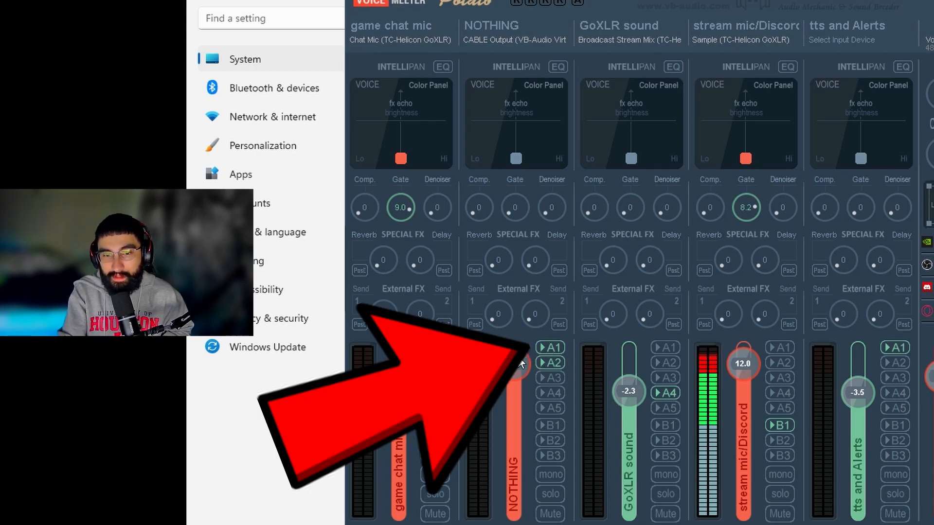
mouse_move(510, 358)
mouse_down()
mouse_move(503, 372)
mouse_move(510, 358)
mouse_up()
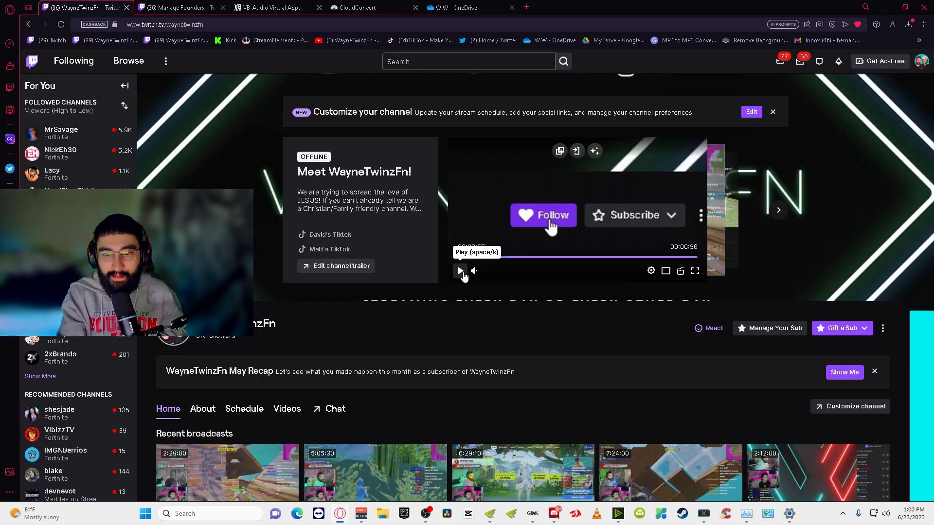
Step: Play the channel trailer on the Twitch page in the browser and adjust the player's volume
click(460, 271)
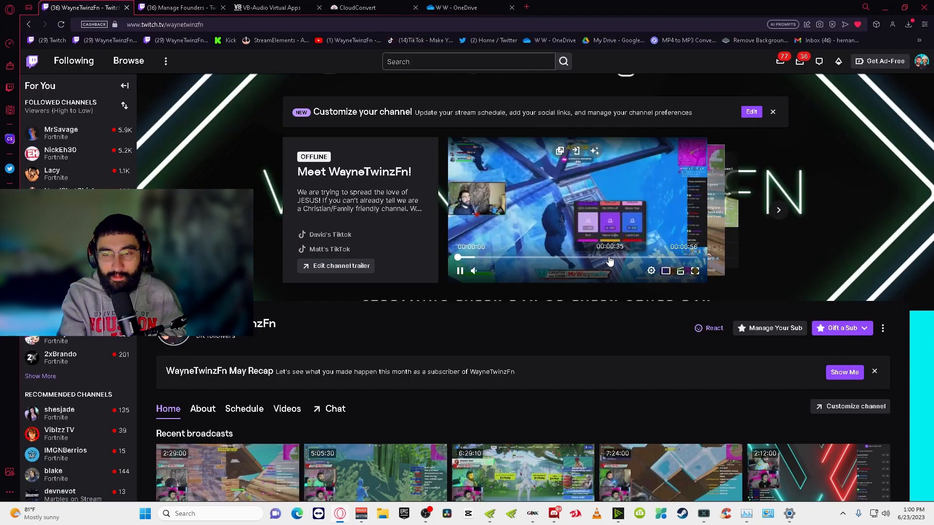
drag(486, 272, 489, 273)
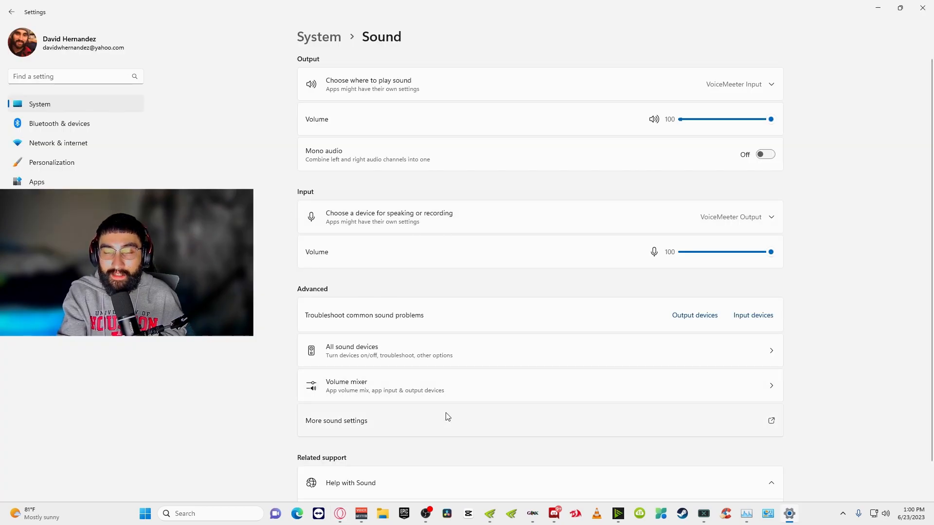
Step: In the Windows volume mixer, set the output device of Opera GX Internet Browser to VoiceMeeter Aux Input
mouse_move(363, 519)
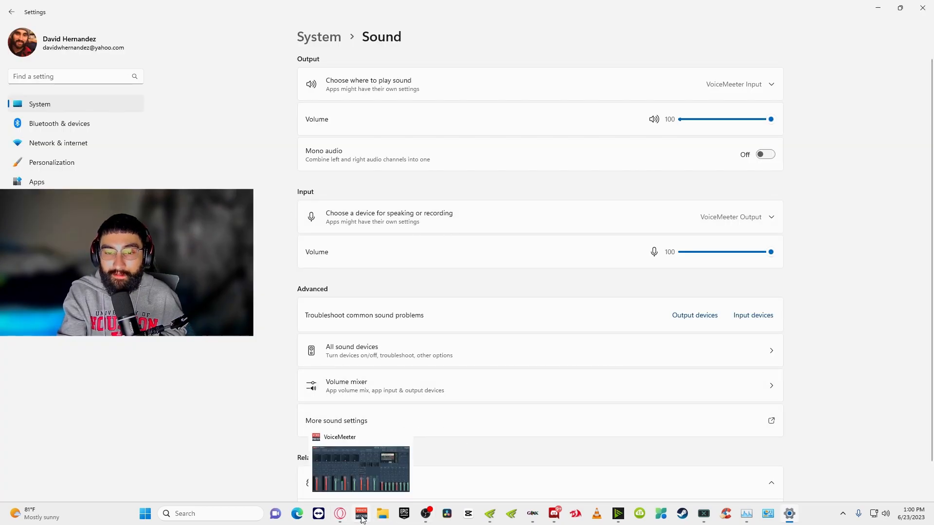
scroll(256, 273, down, 1)
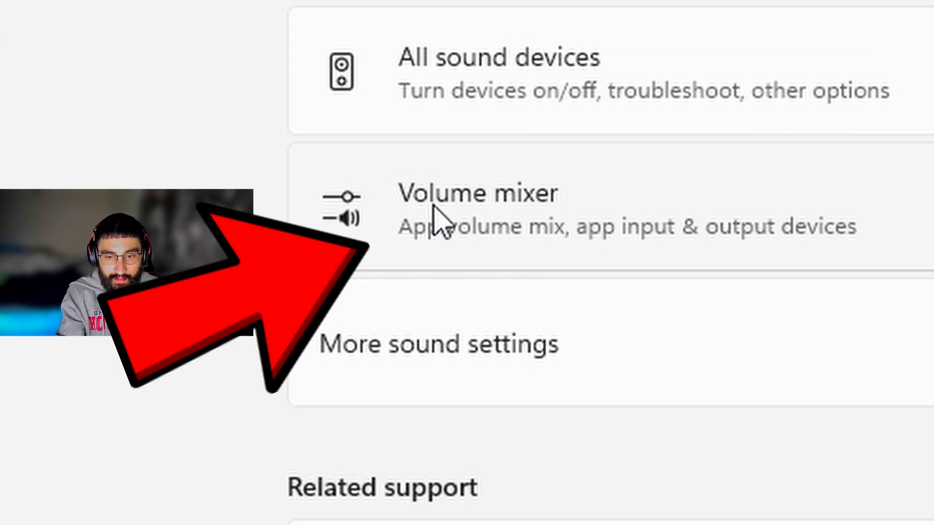
click(343, 353)
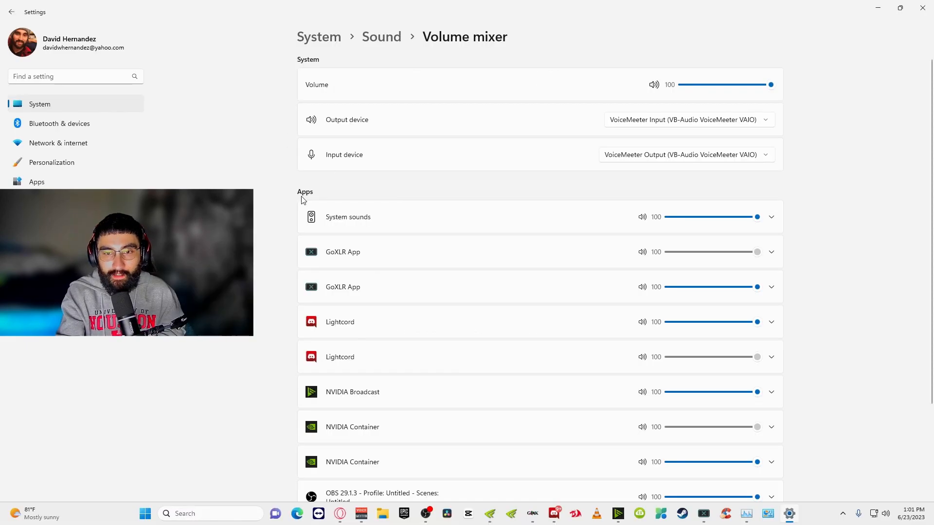
scroll(368, 232, down, 2)
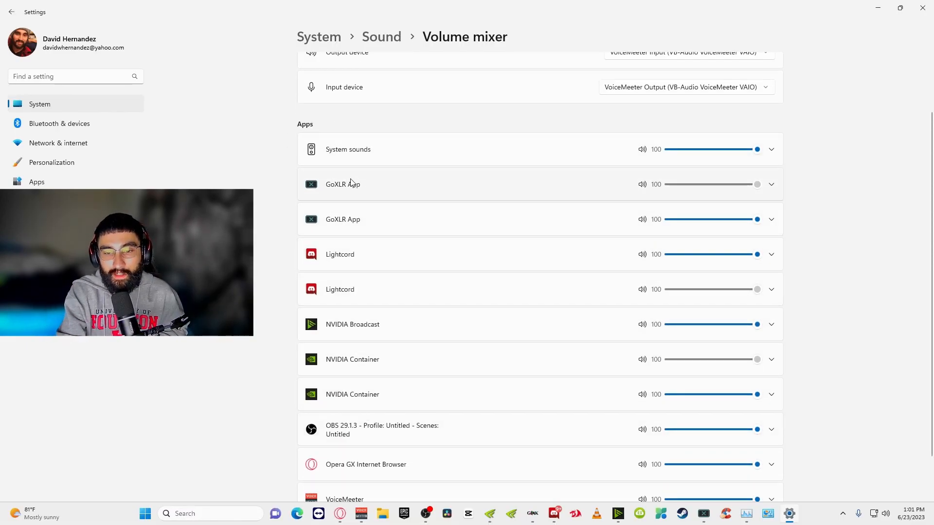
scroll(349, 363, down, 1)
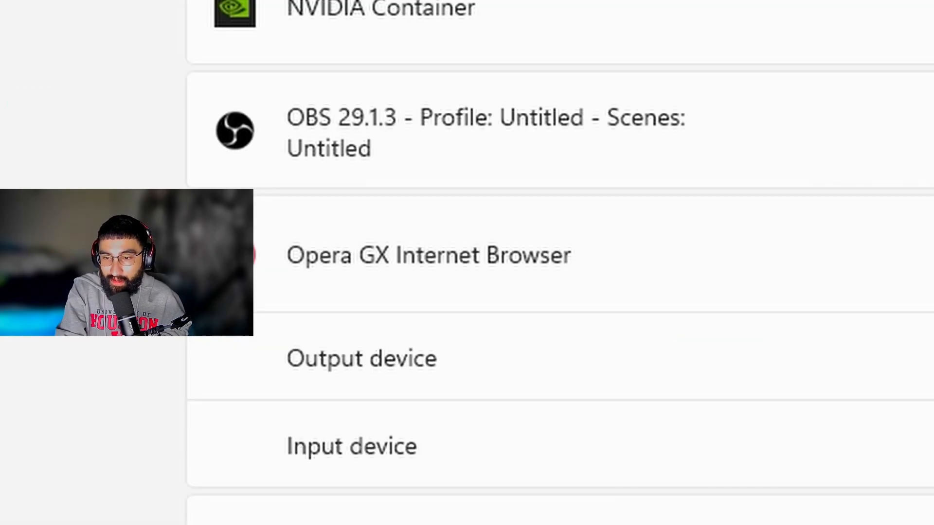
scroll(560, 262, down, 1)
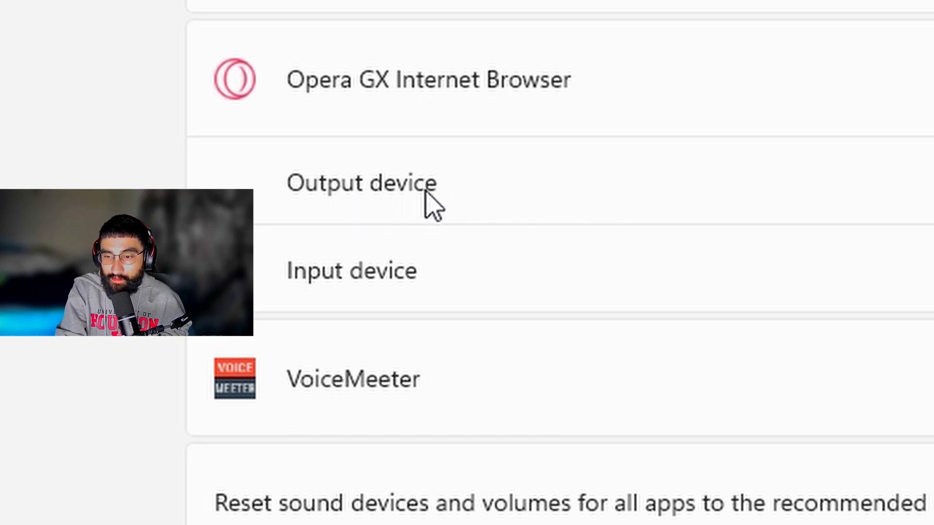
click(846, 184)
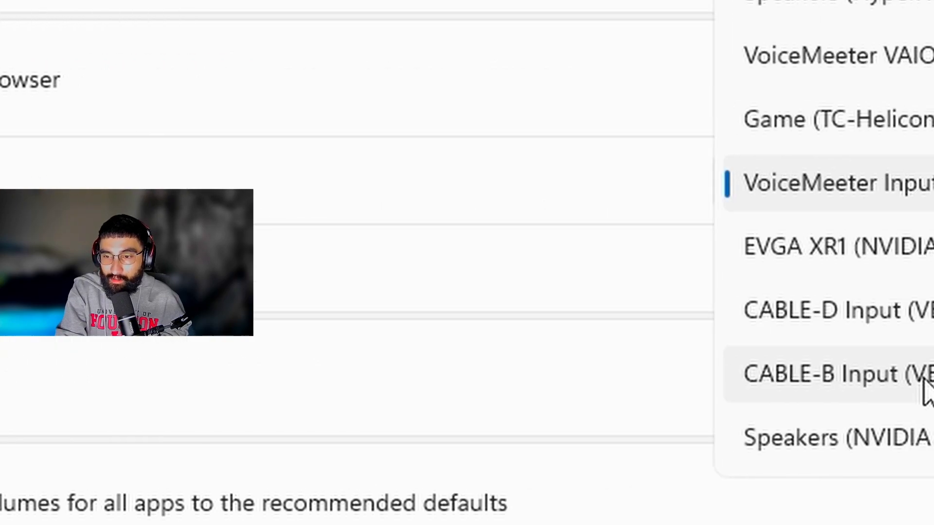
click(431, 190)
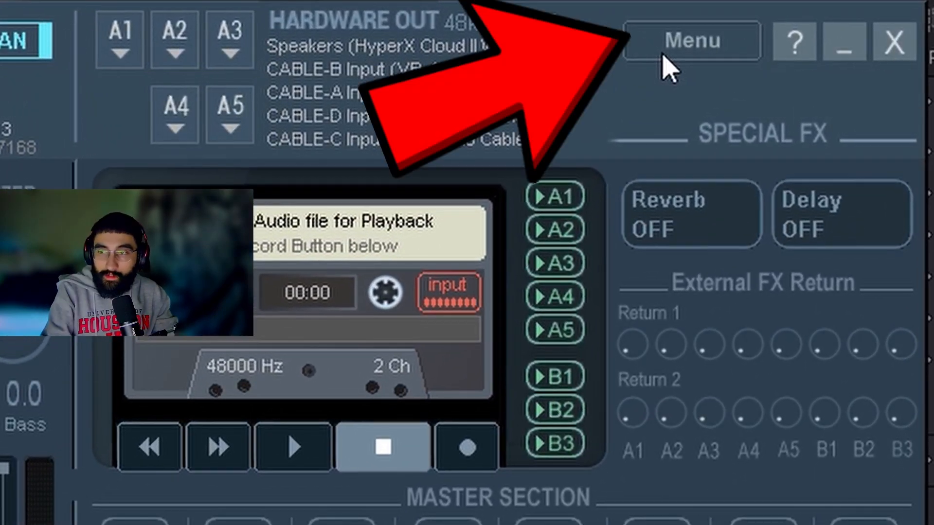
Step: Save the current Voicemeeter settings to the Documents folder, replacing the existing voicemeeter settings file
click(664, 56)
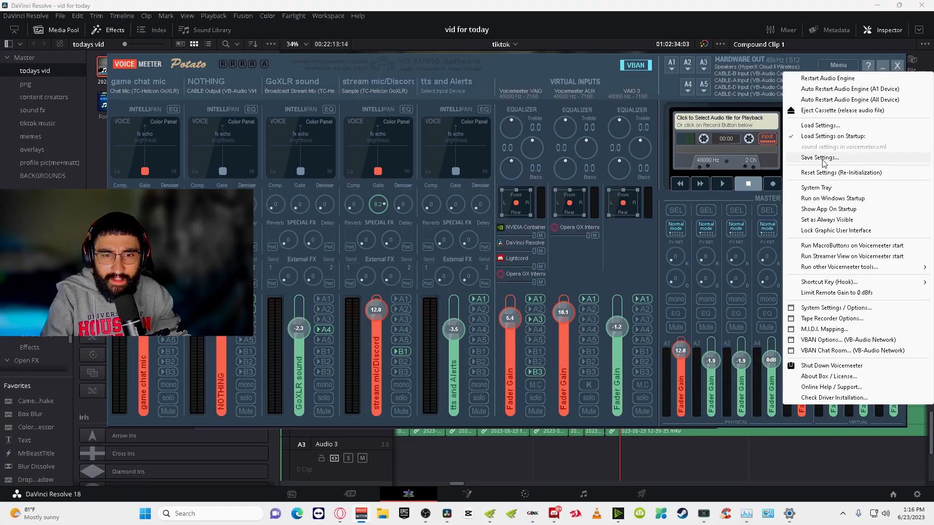
click(482, 195)
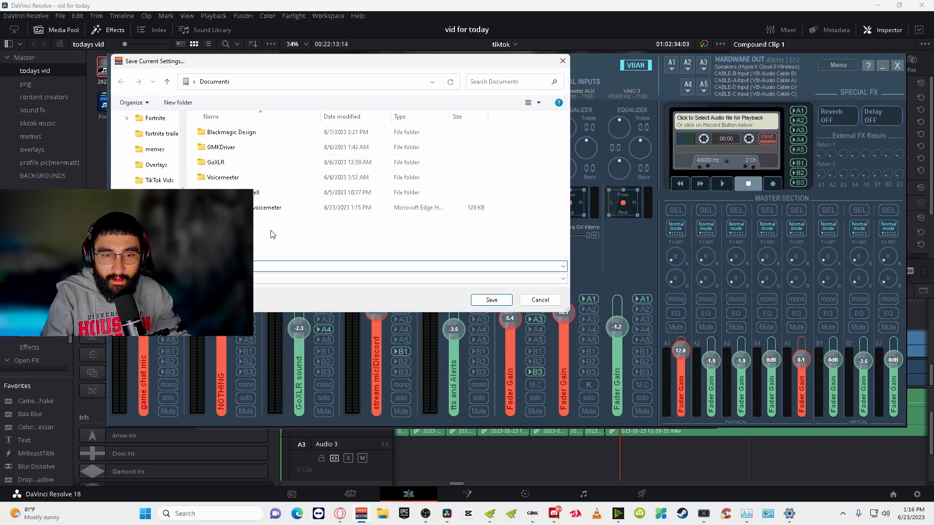
click(275, 208)
click(491, 299)
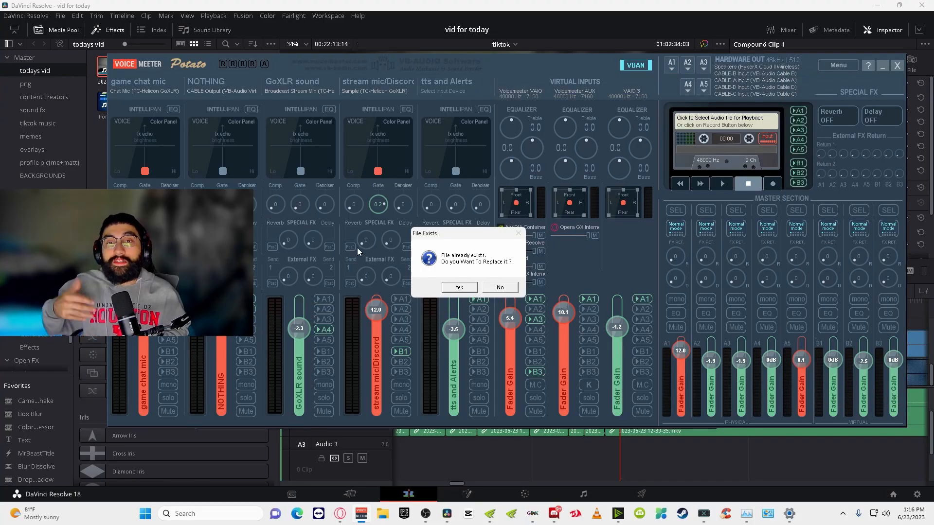
click(460, 288)
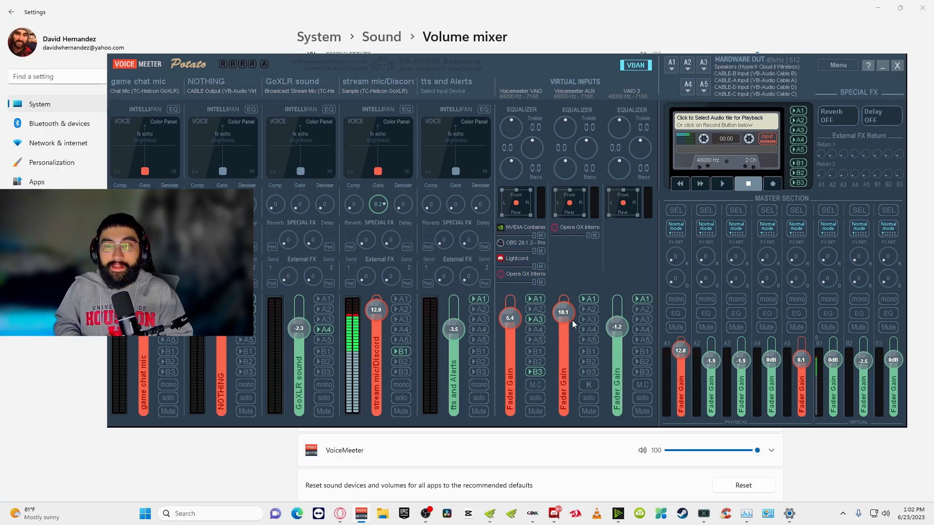
Step: Switch to OBS and maximize it to examine the Audio Mixer sources, and minimize it to return to Voicemeeter
mouse_move(435, 507)
click(428, 457)
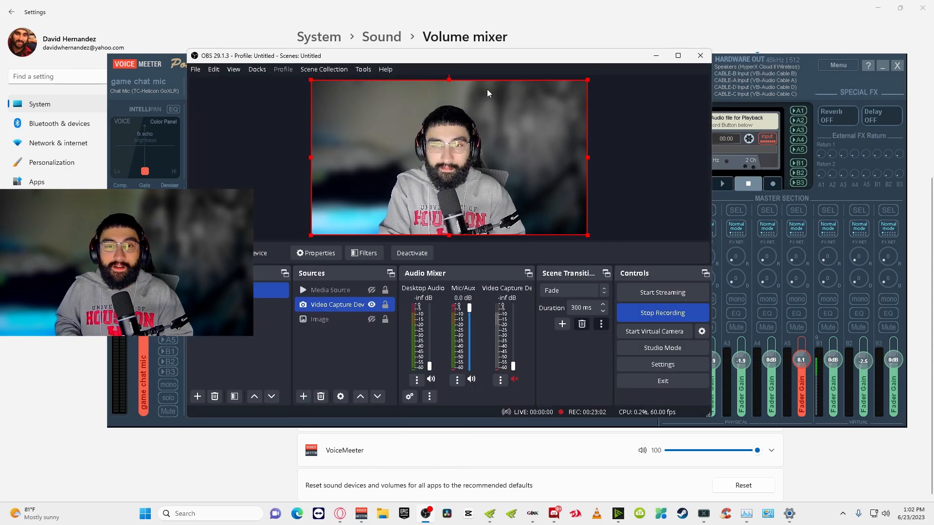
double_click(604, 58)
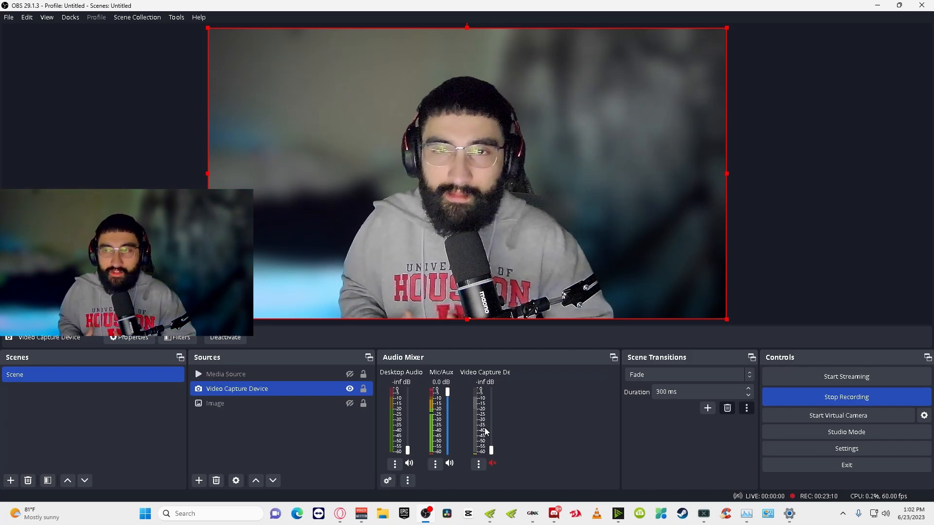
click(879, 6)
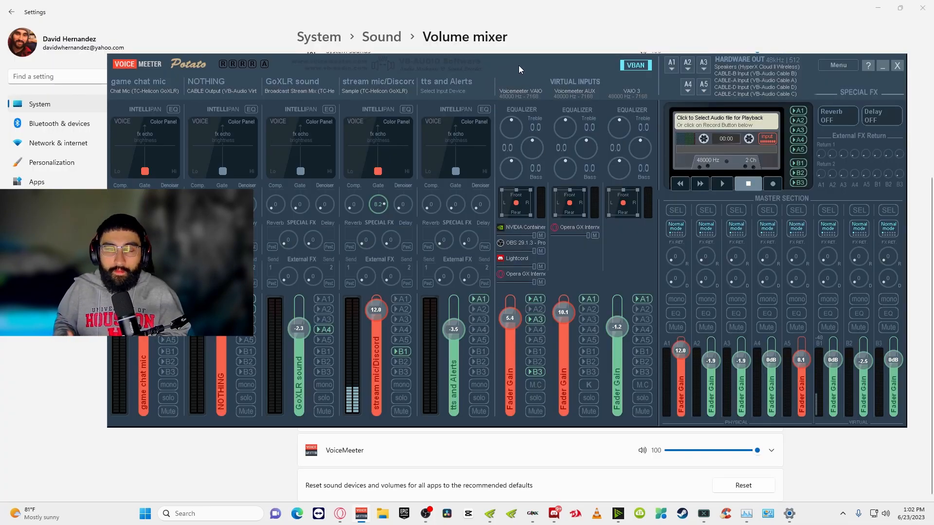